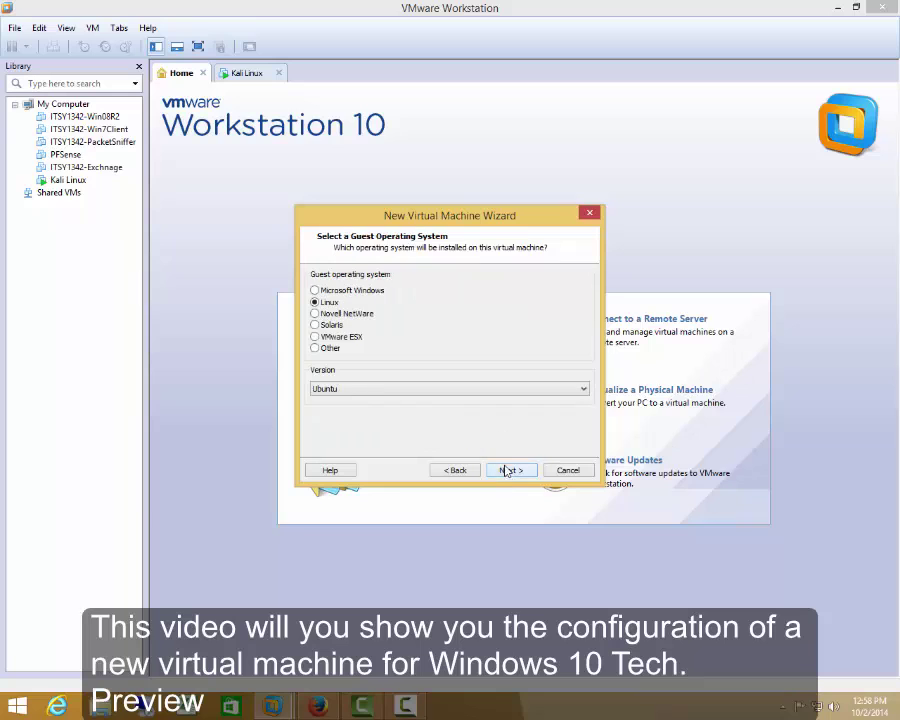
Set the guest operating system to Microsoft Windows, version Windows 8 x64, and continue to the virtual machine's name
left_click(375, 291)
left_click(360, 388)
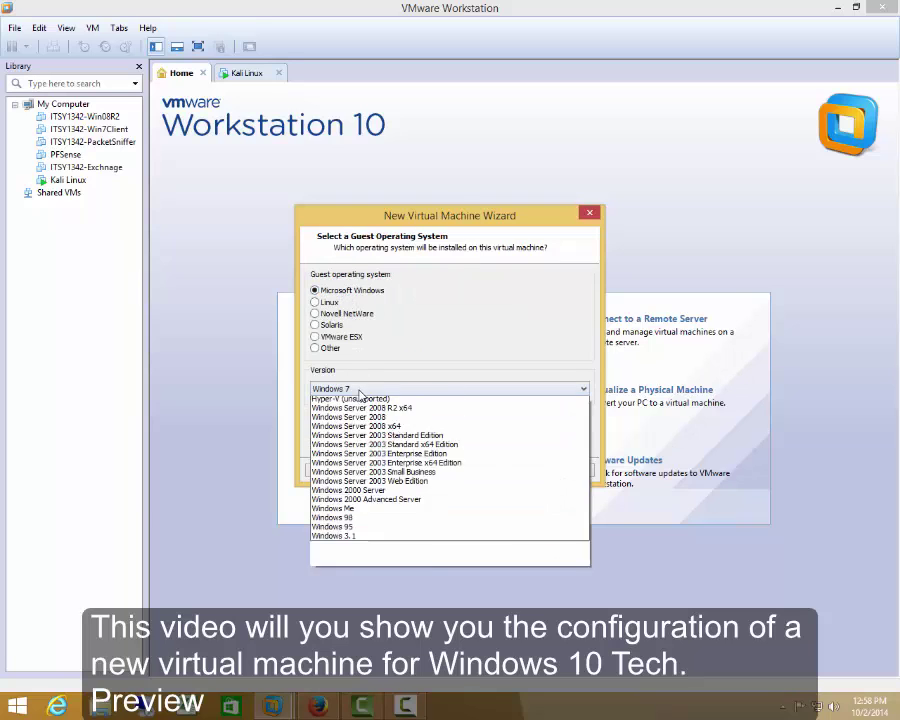
left_click(358, 409)
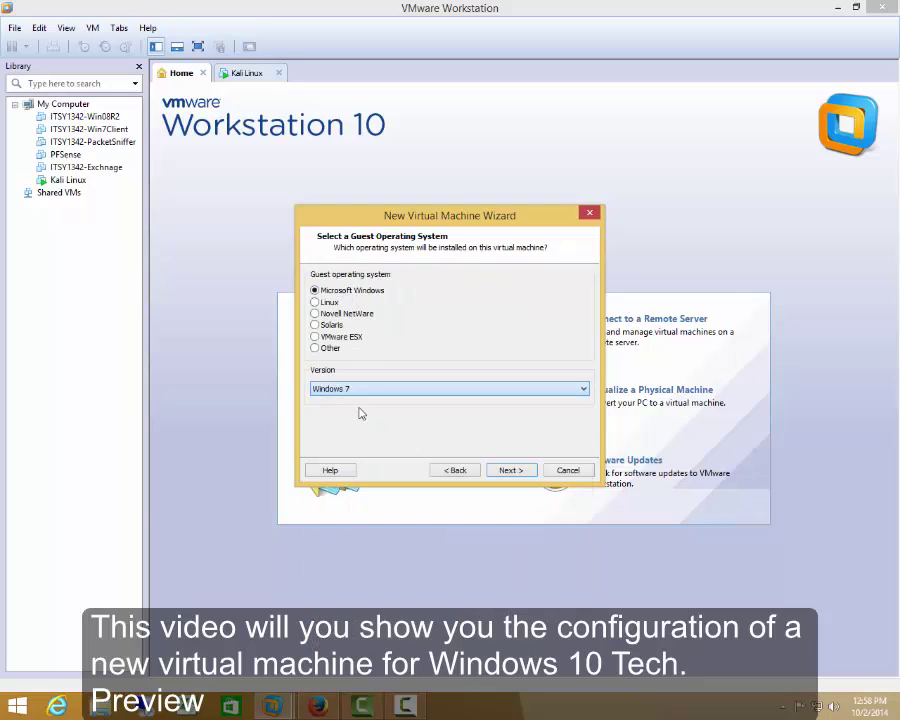
left_click(508, 470)
Name the virtual machine Win10 and browse to the VM (E:) drive for its storage location
type("Win 10")
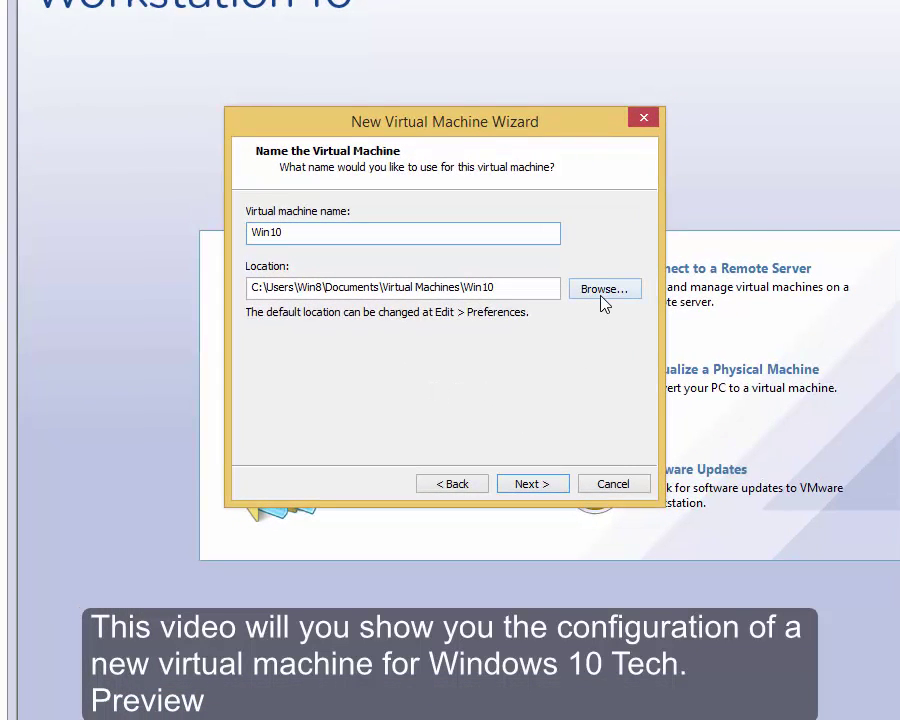
left_click(603, 290)
left_click(315, 306)
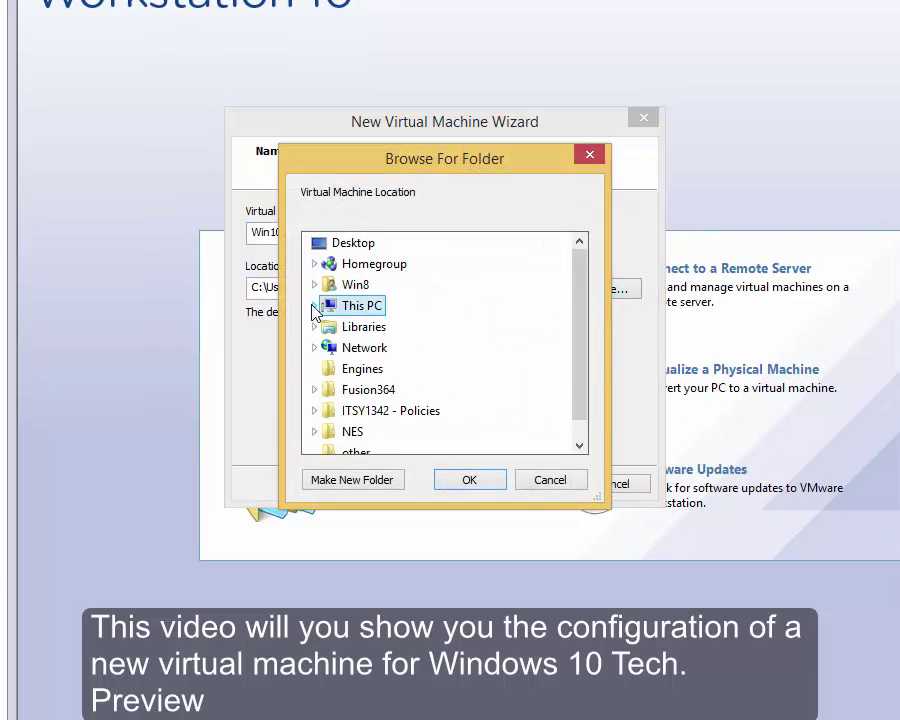
scroll(300, 385, "down", 1)
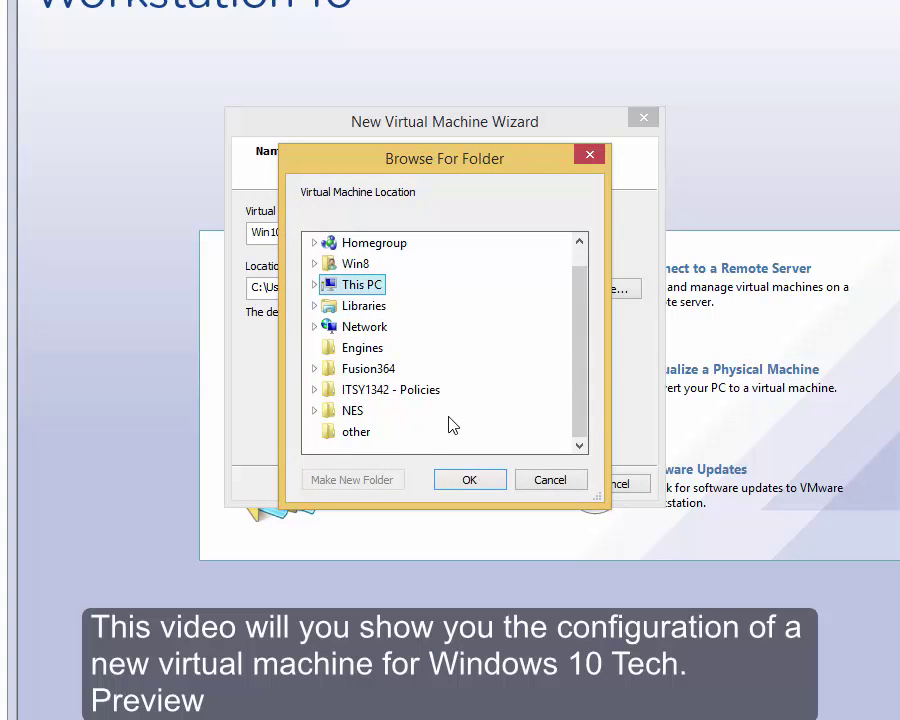
scroll(440, 412, "up", 1)
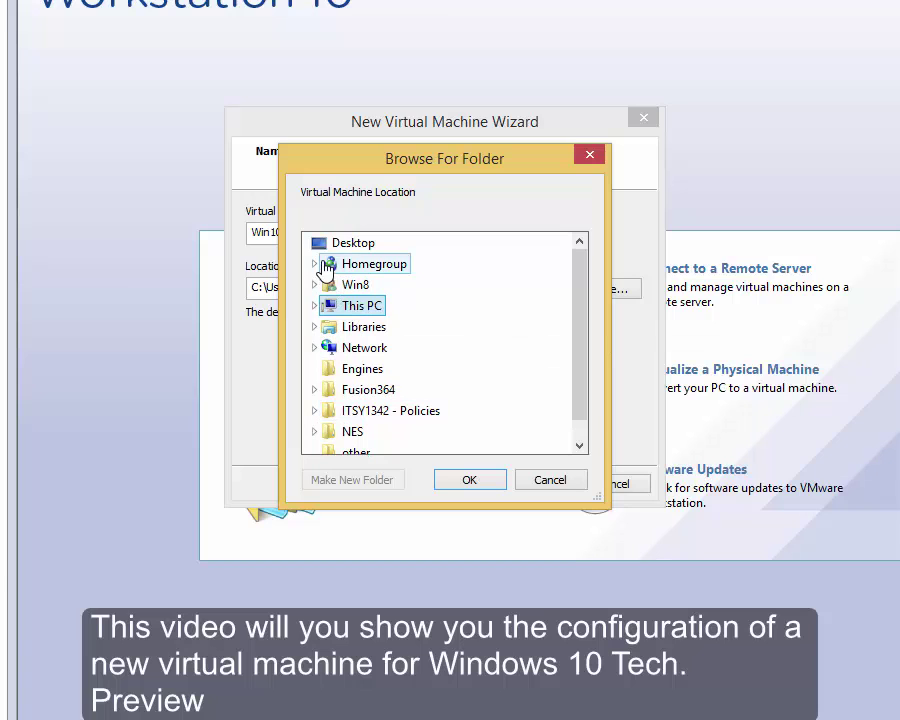
left_click(315, 306)
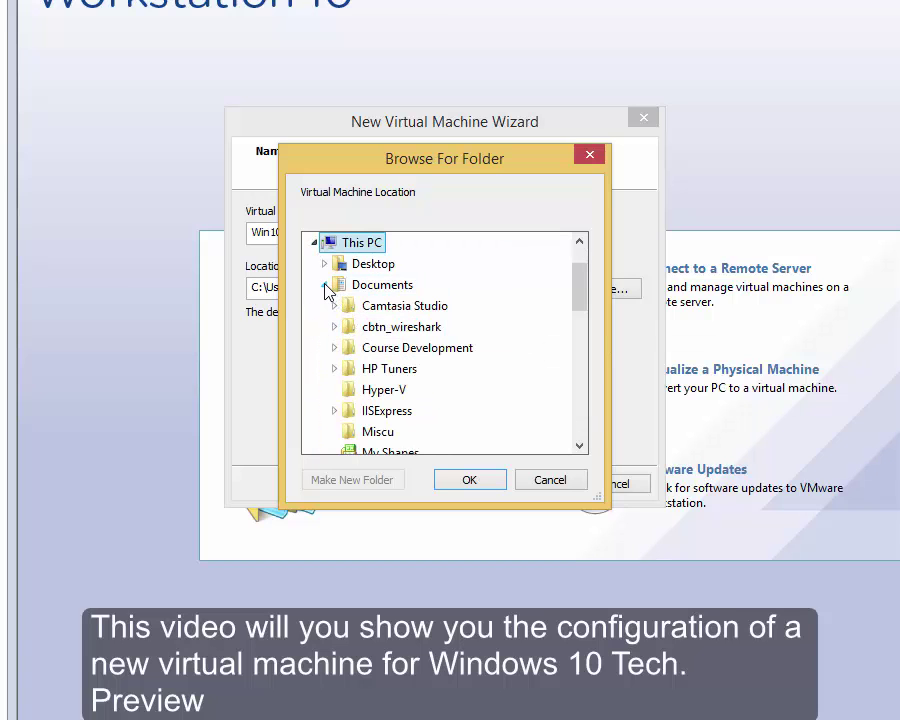
left_click(325, 287)
scroll(362, 360, "down", 1)
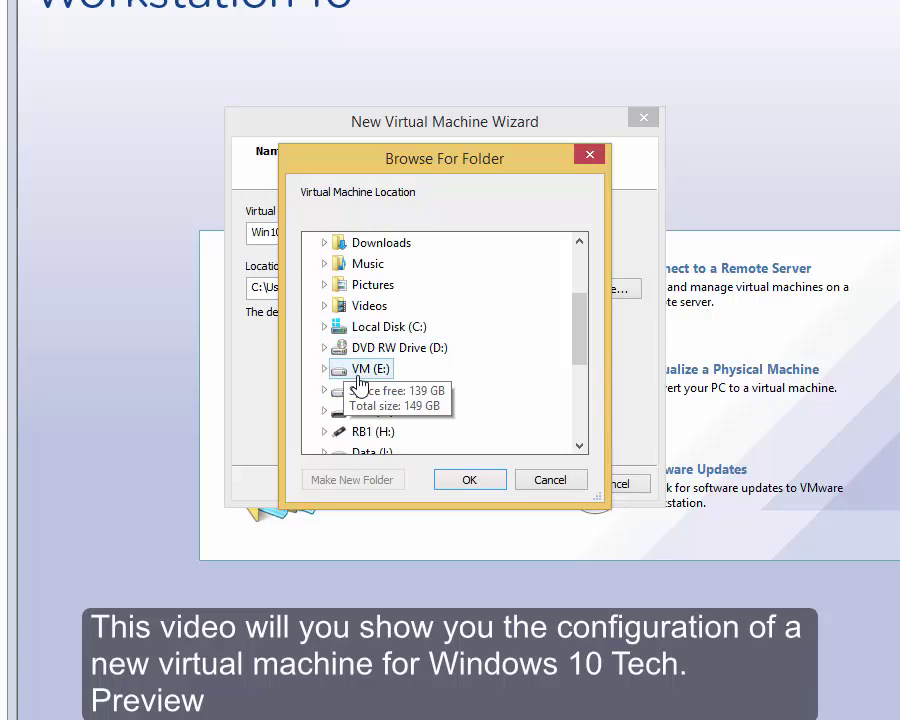
left_click(362, 390)
scroll(376, 413, "down", 1)
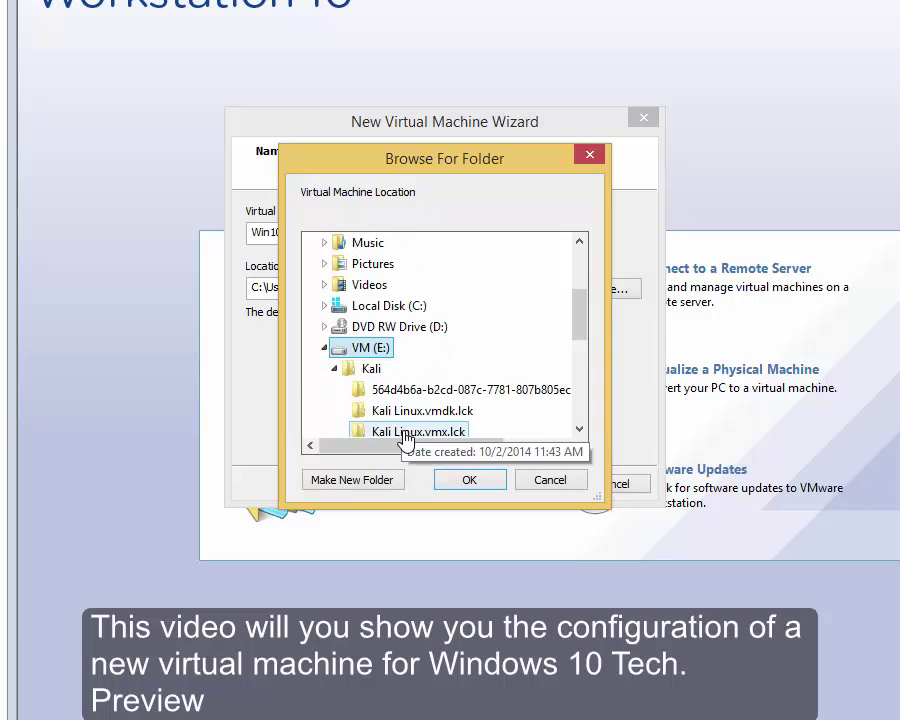
left_click(335, 369)
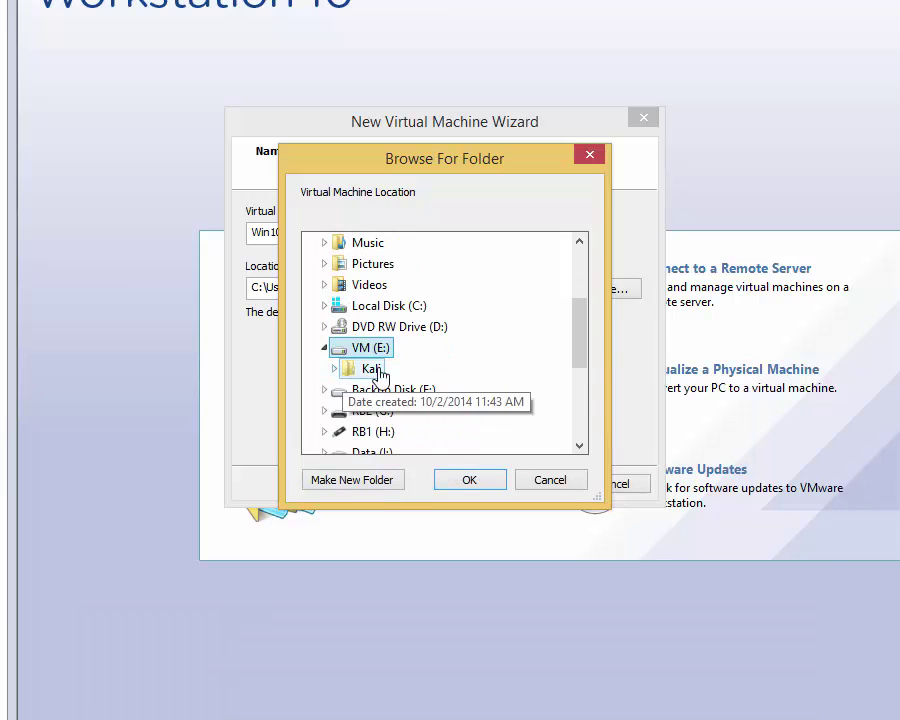
Create a folder called Win10-Pre on the VM (E:) drive and use it as the virtual machine's location
left_click(358, 483)
type("Win10")
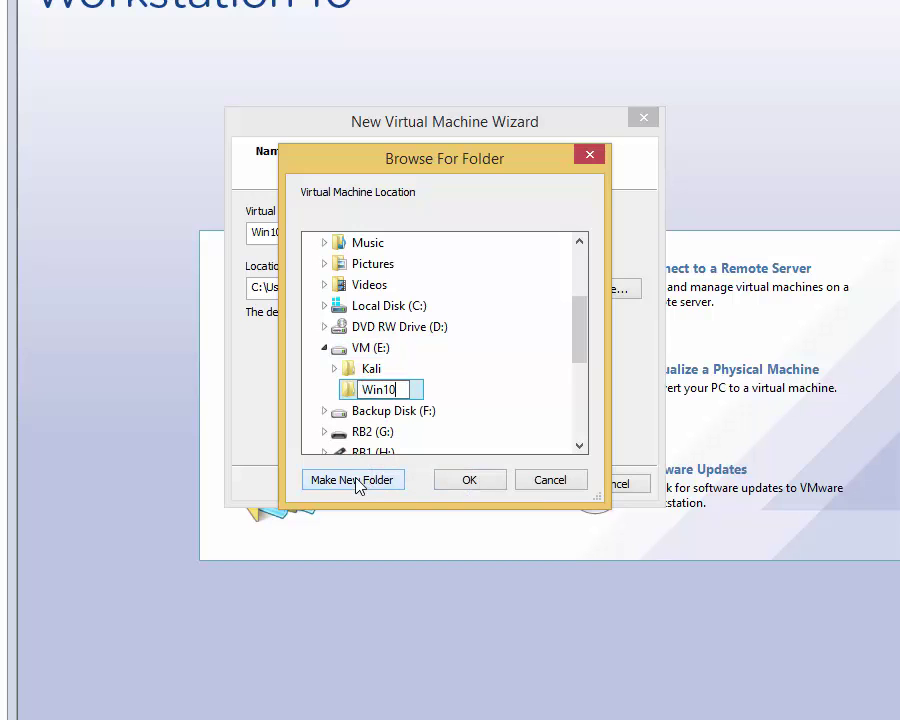
type("-Pre")
key("Return")
key("Return")
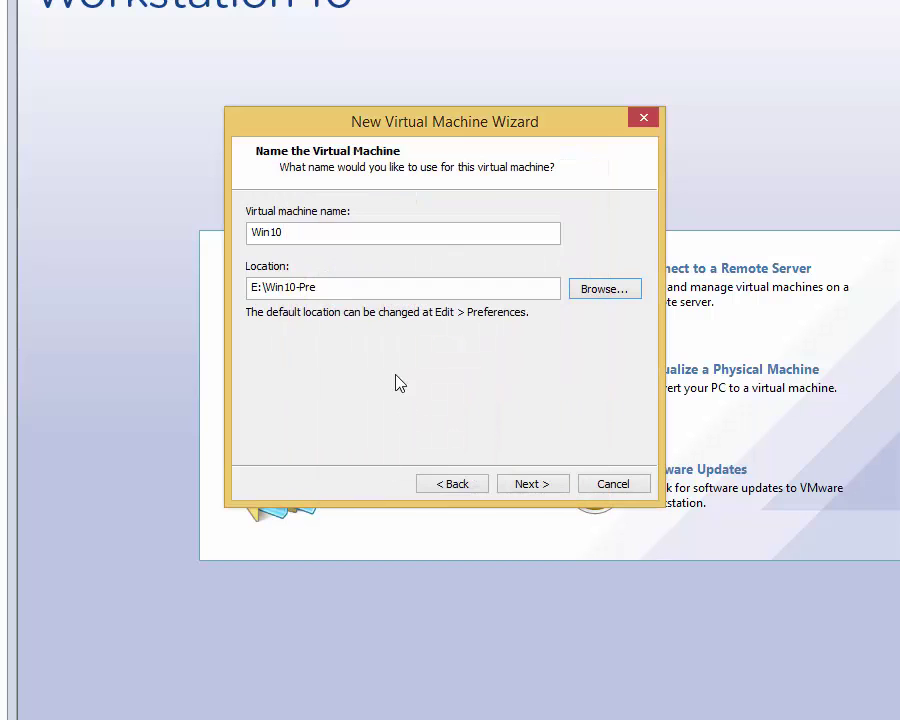
Change the virtual machine's name to Win10-Preview and accept a 60 GB disk split into multiple files
left_click(342, 236)
type("-Pr")
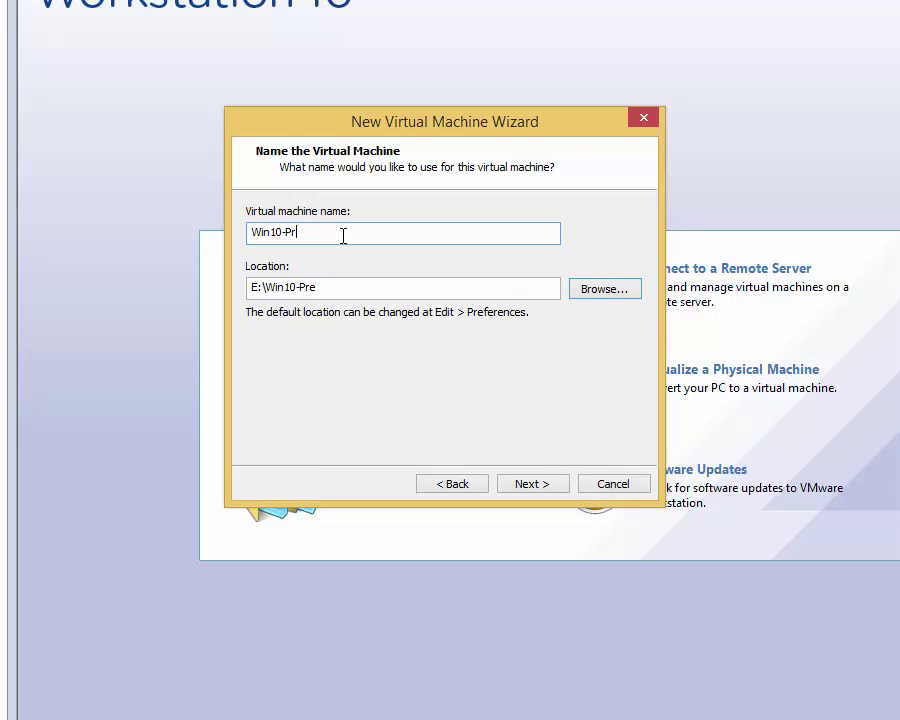
type("eview")
key("Return")
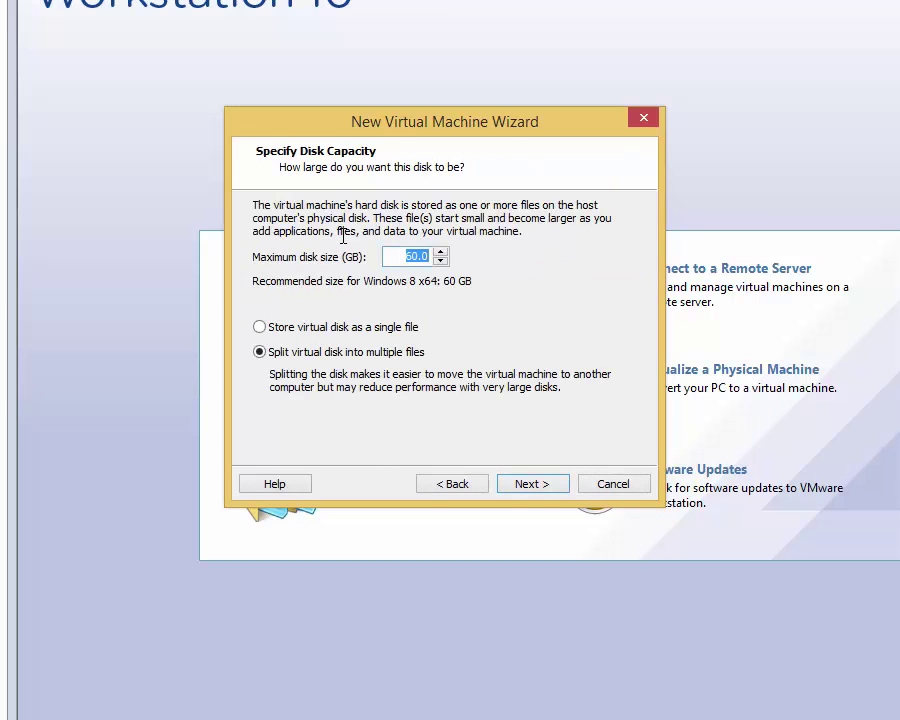
left_click(530, 490)
Customize the hardware so the virtual machine's processor has two cores
left_click(370, 411)
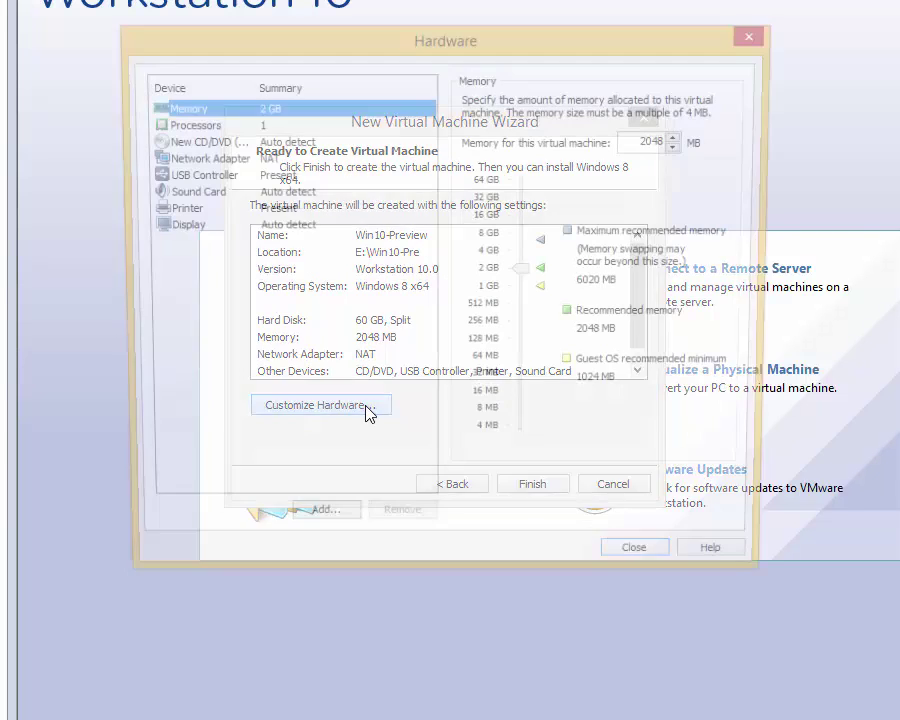
left_click(292, 125)
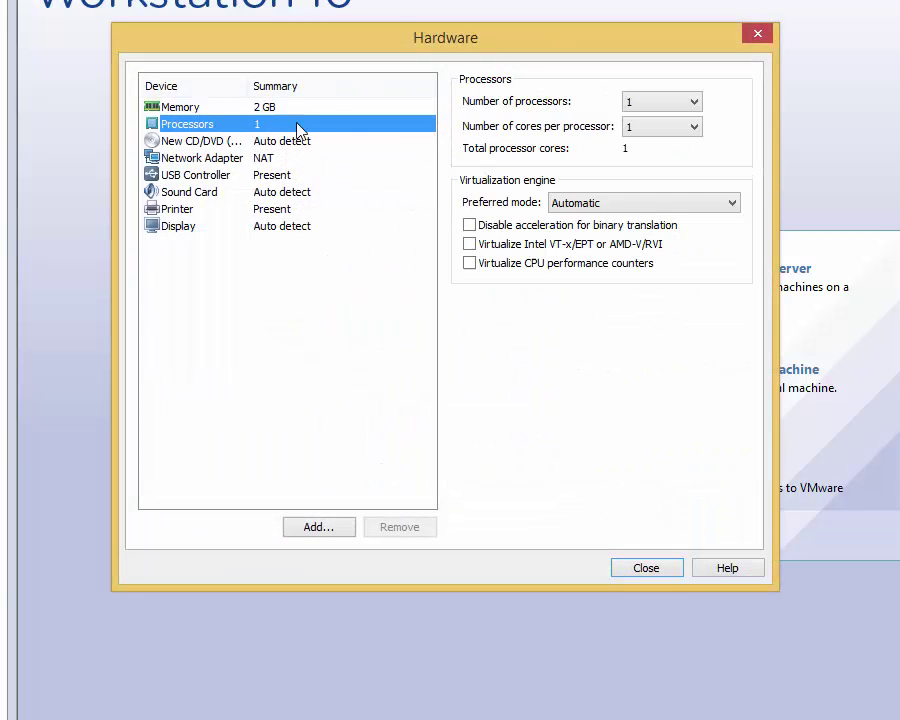
left_click(645, 128)
left_click(652, 158)
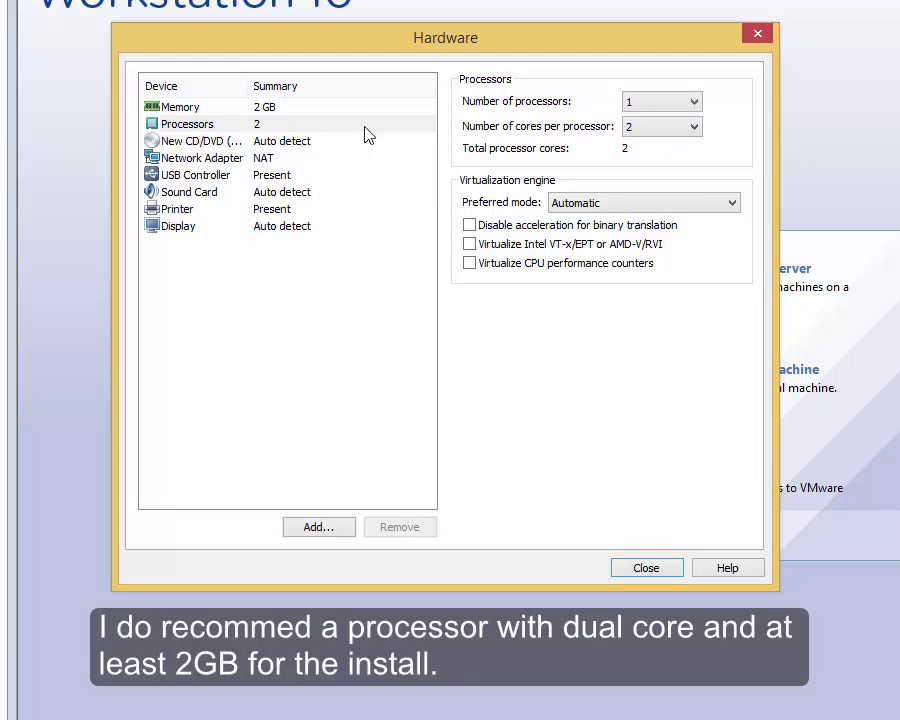
Remove the USB controller, sound card and printer from the virtual machine's hardware
left_click(280, 176)
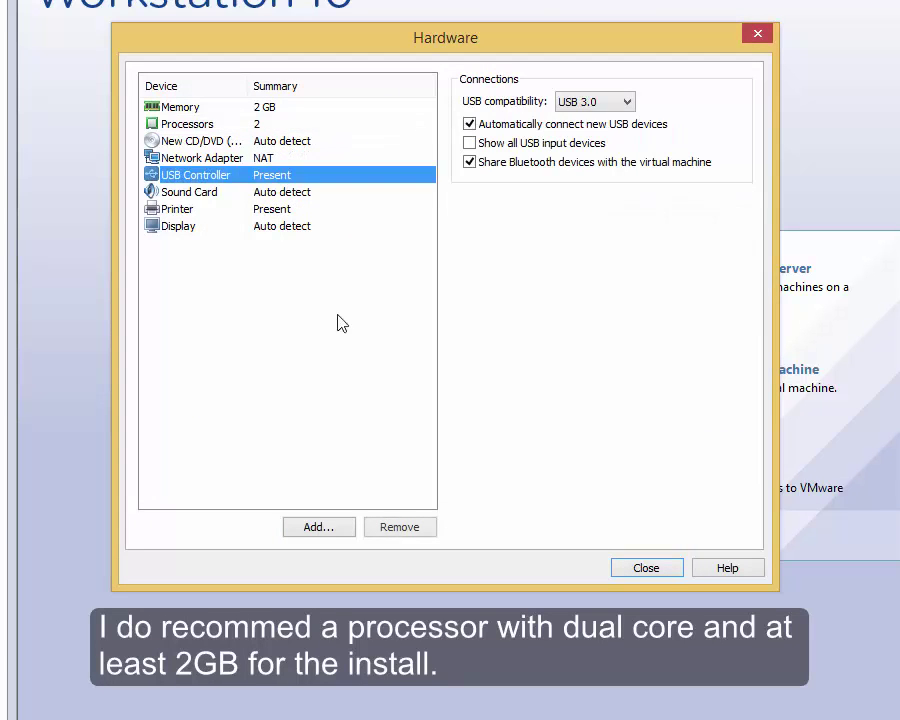
left_click(402, 530)
left_click(402, 530)
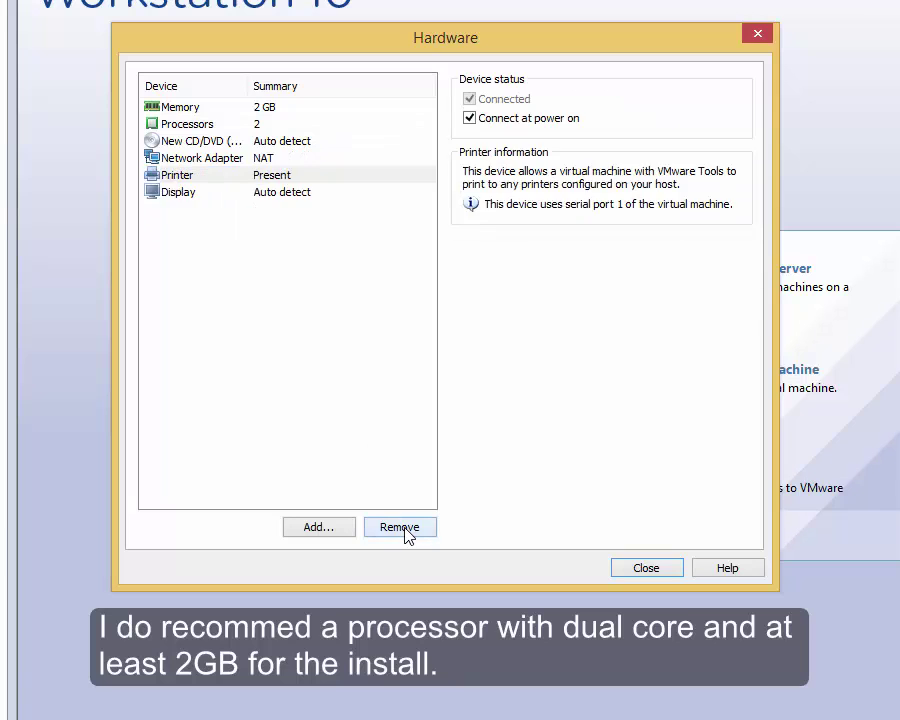
left_click(402, 530)
Set the CD/DVD drive to use the Windows 10 Enterprise ISO image from the ITNW 1313 - ISO folder on Data (I:)
left_click(388, 160)
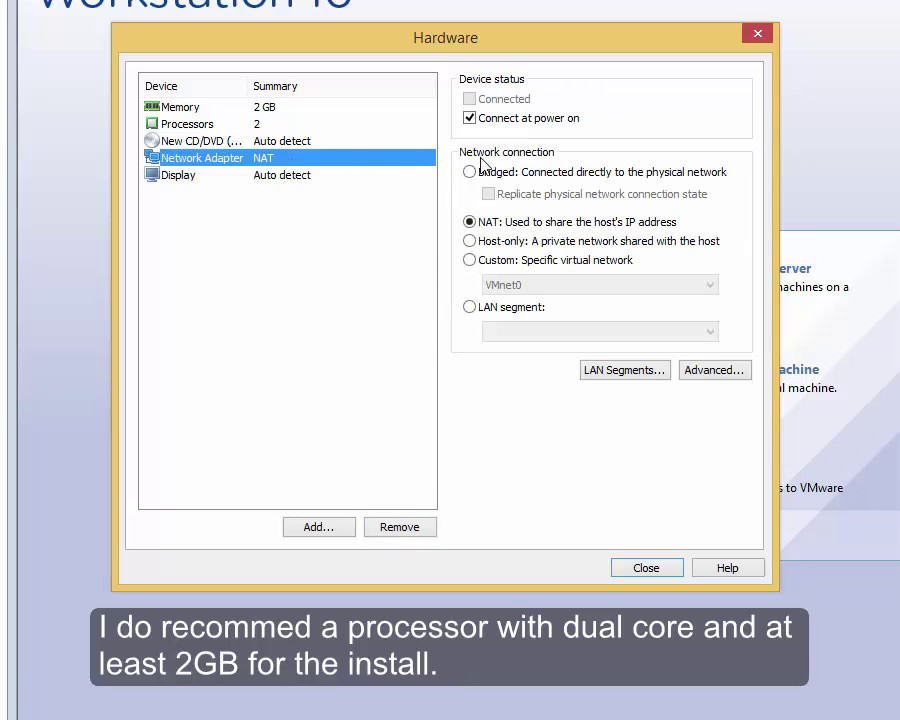
left_click(295, 141)
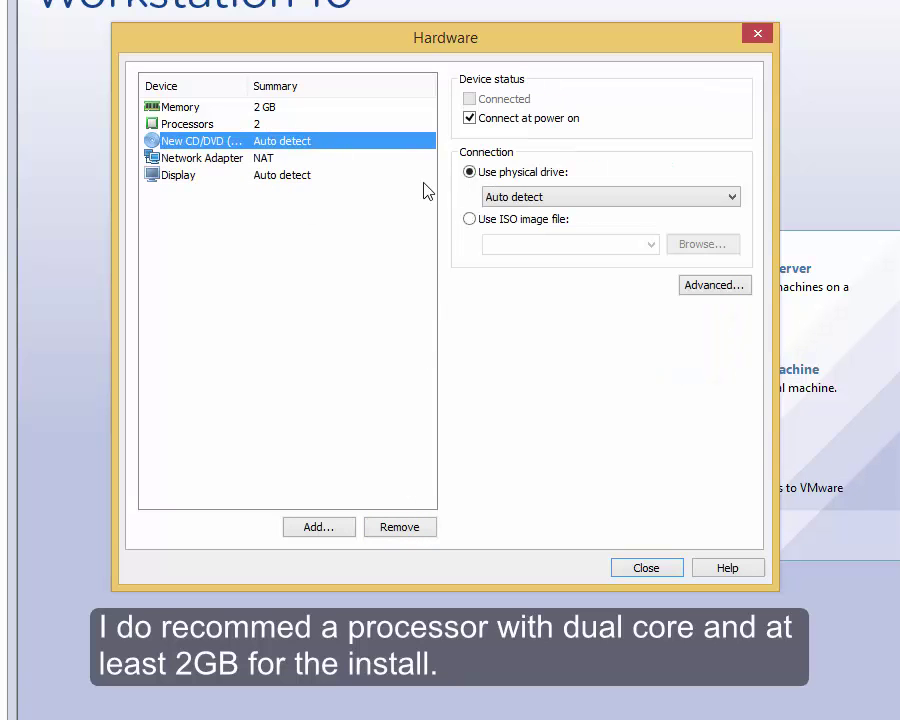
left_click(470, 219)
left_click(702, 244)
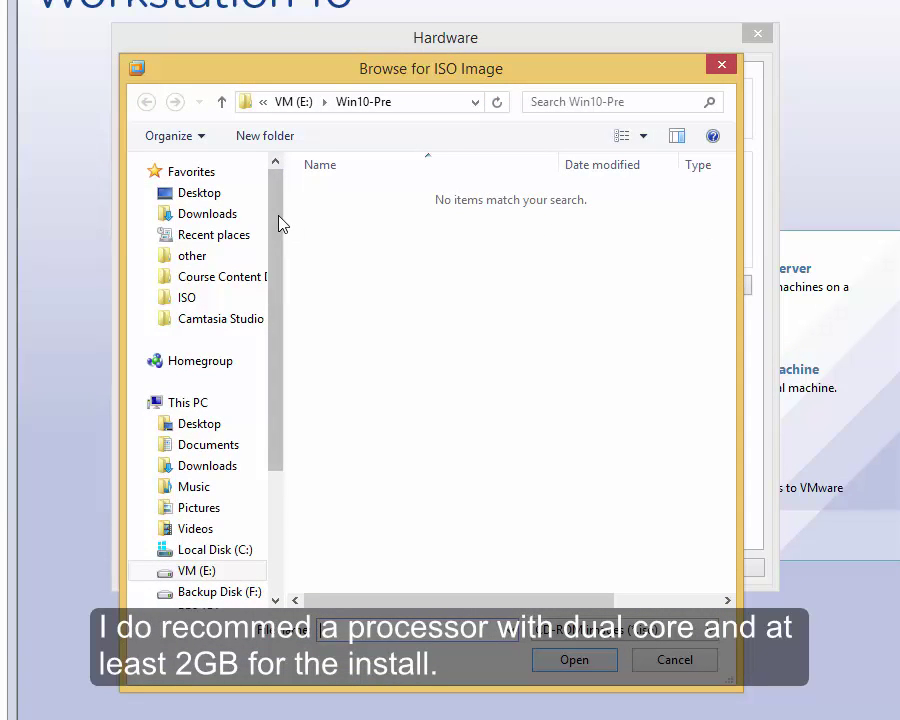
left_click_drag(276, 252, 267, 363)
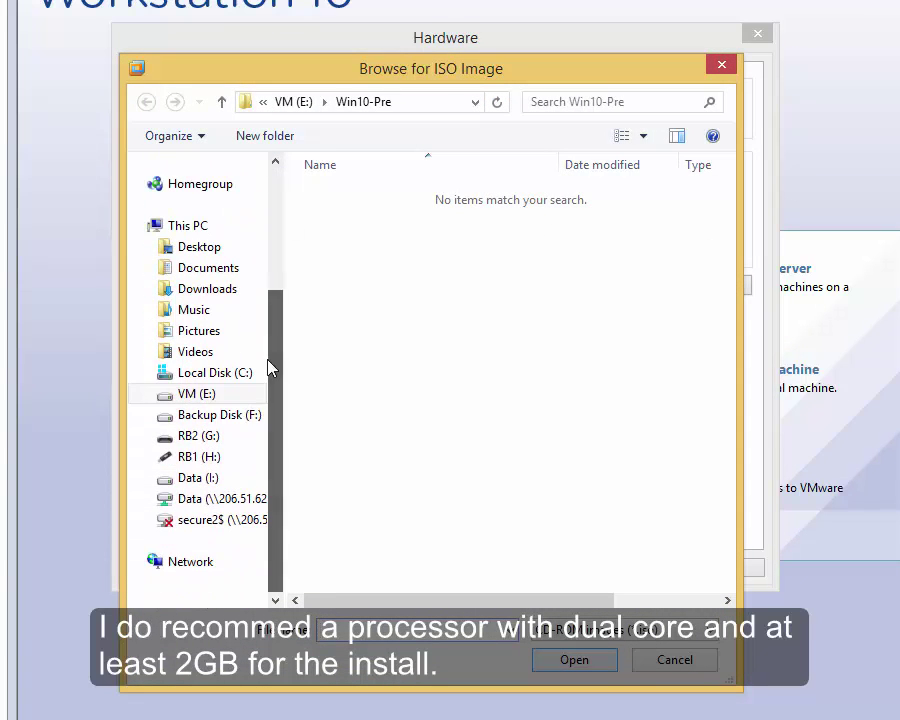
left_click(356, 236)
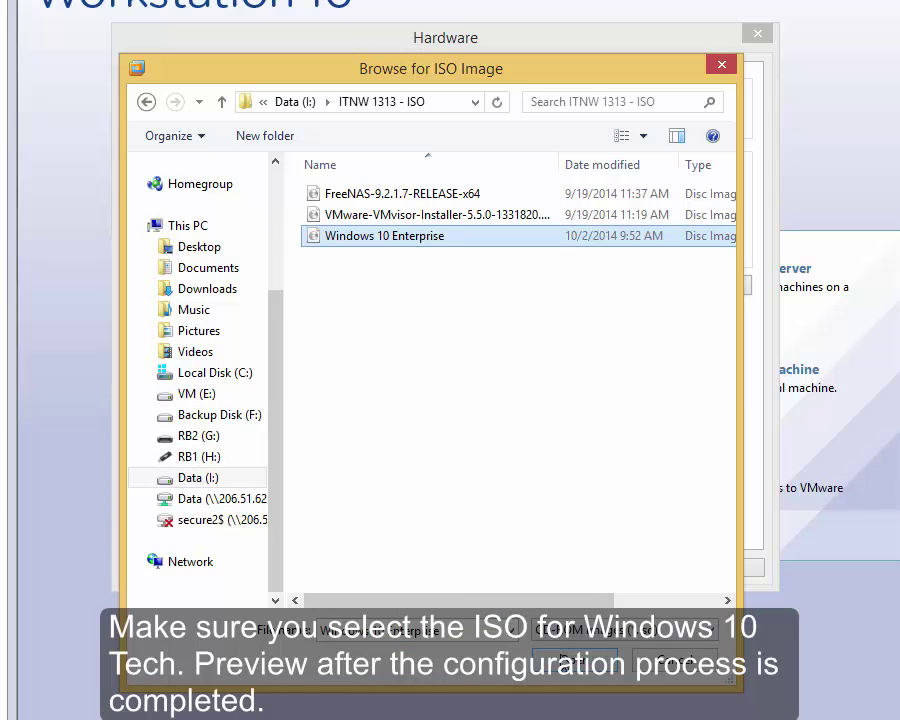
left_click(562, 651)
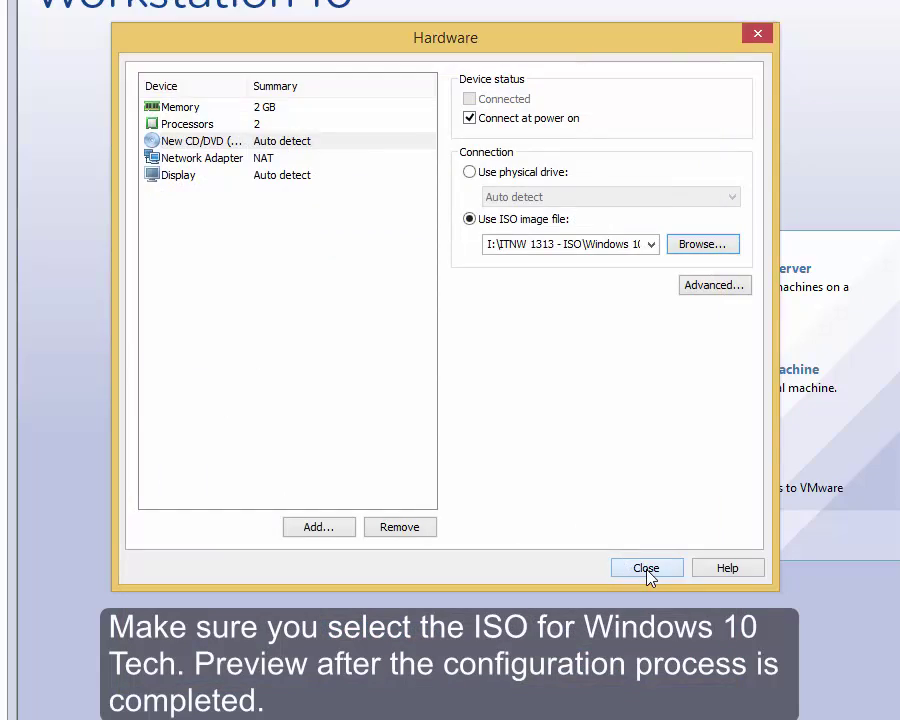
Finish creating the Win10-Preview virtual machine and power it on, dismissing the installation hint bar
left_click(646, 568)
left_click(522, 486)
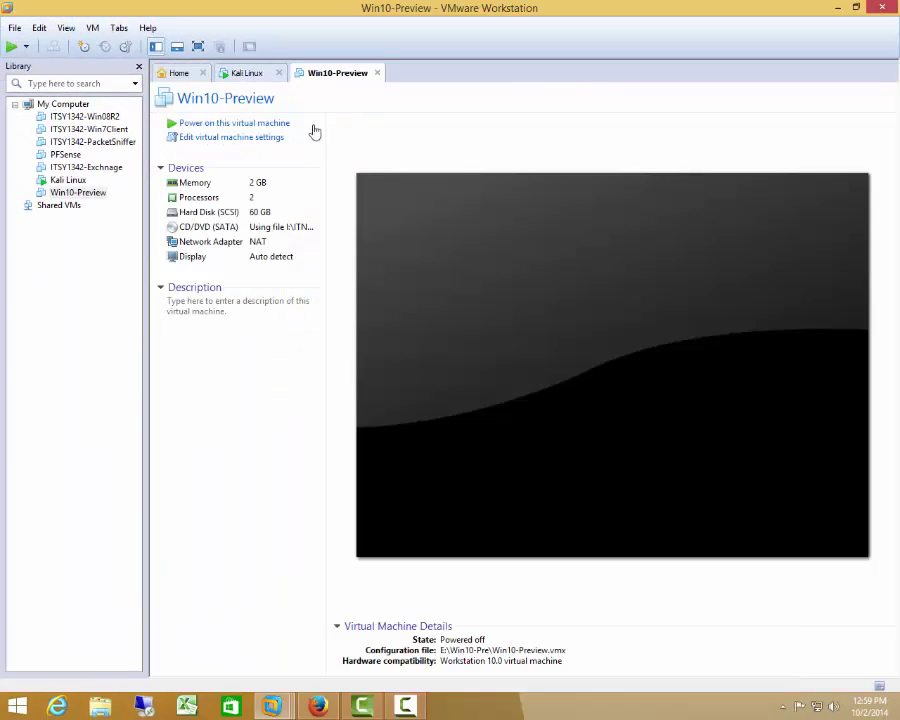
left_click(280, 124)
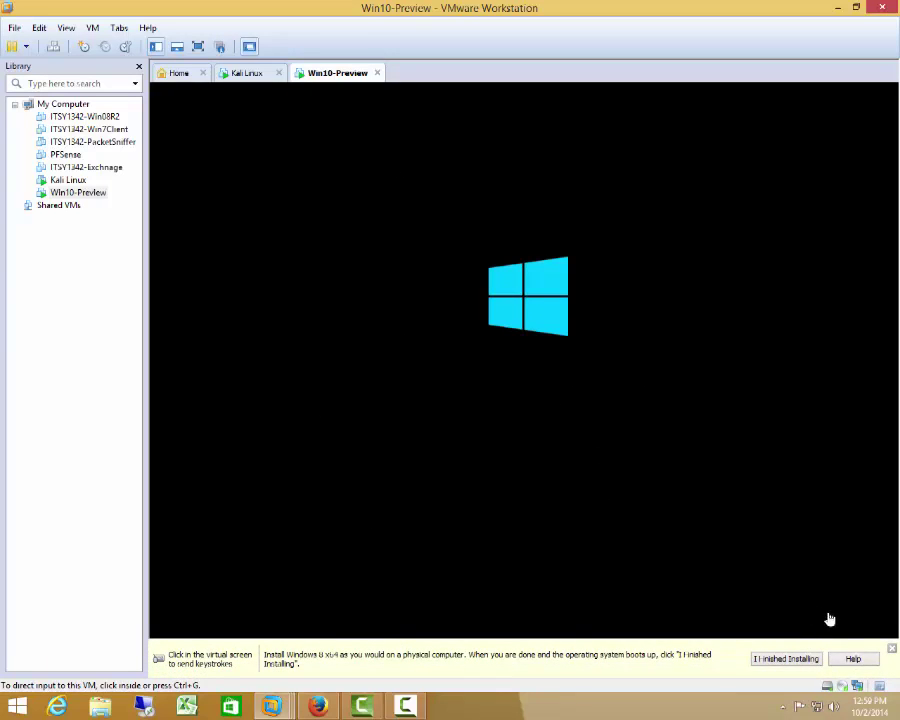
left_click(891, 649)
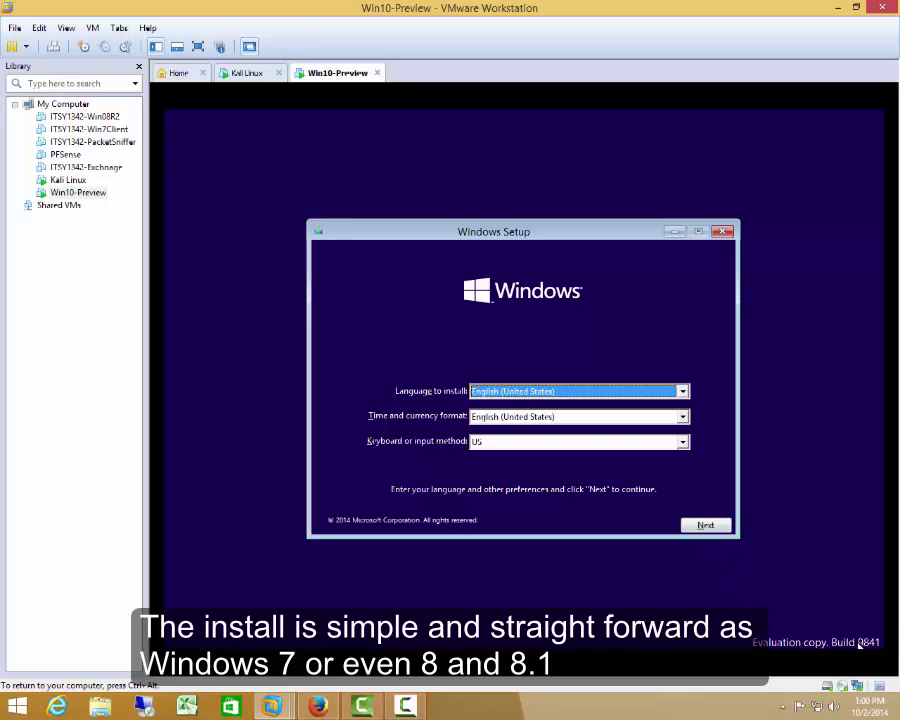
Start the Windows installation with English (United States) and US keyboard settings, and accept the license terms
left_click(716, 528)
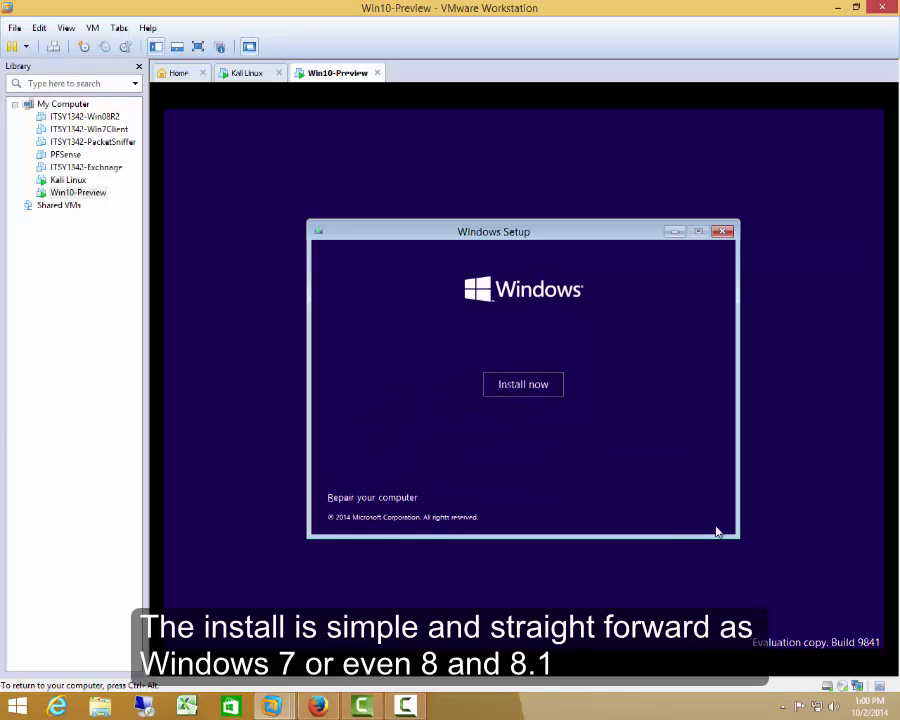
left_click(521, 386)
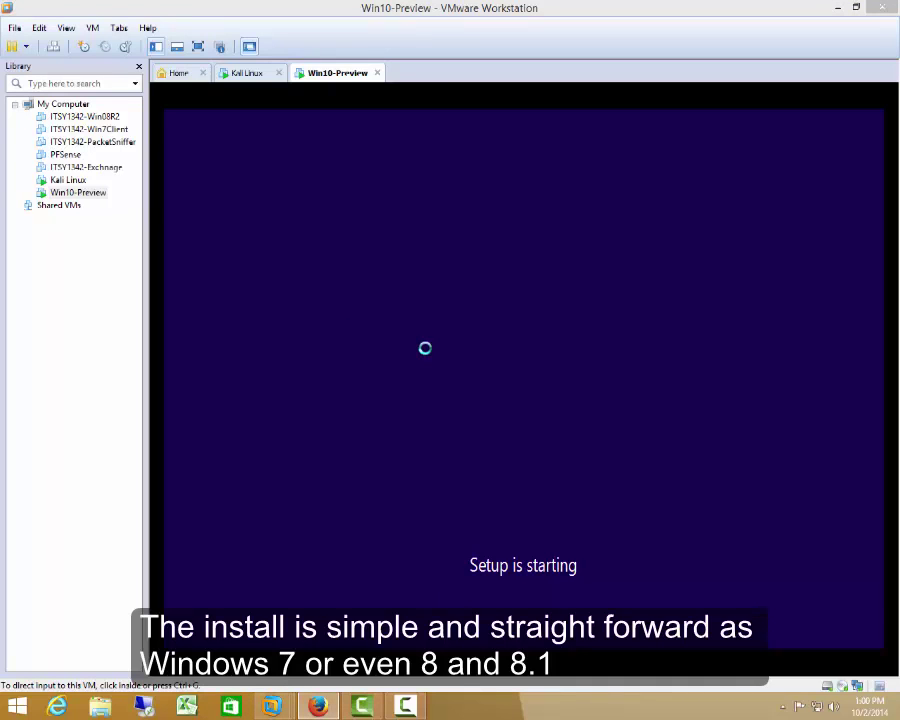
left_click(428, 353)
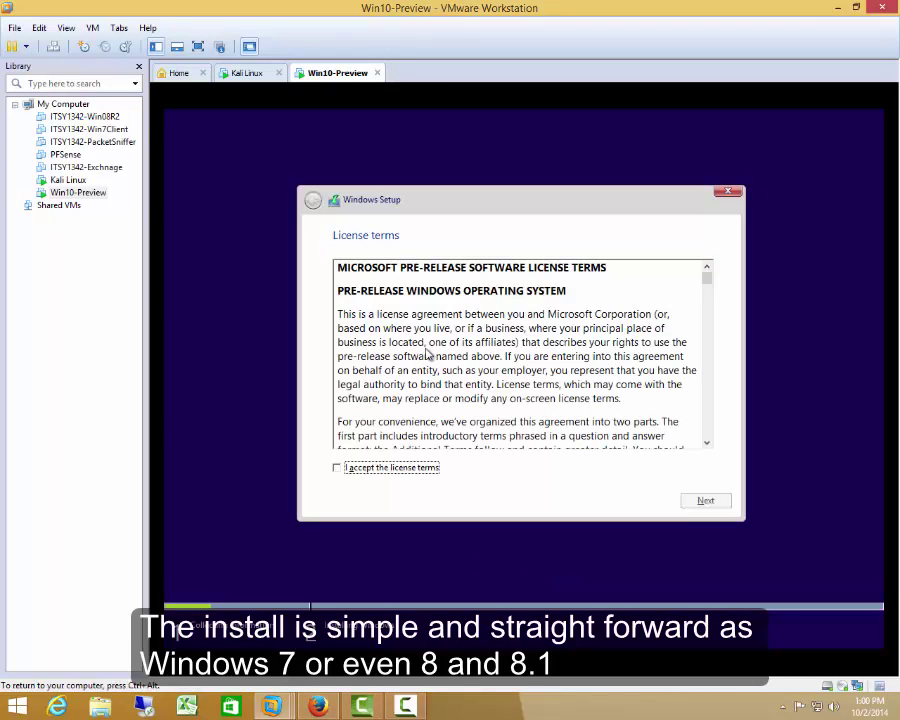
left_click(422, 469)
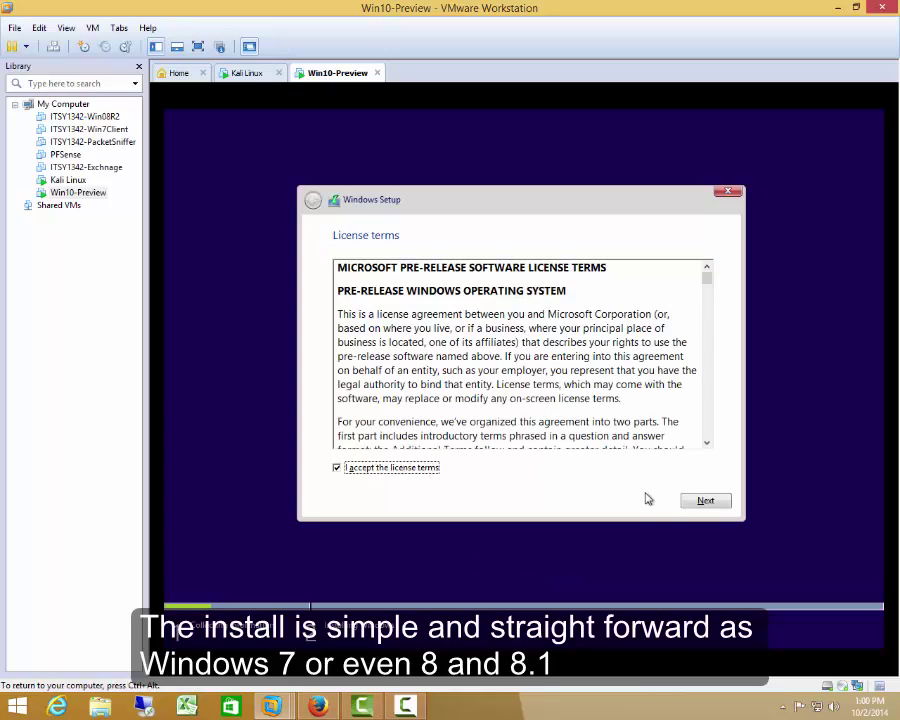
left_click(705, 500)
Install Windows on the Drive 0 unallocated space and return control to the host computer
left_click(421, 356)
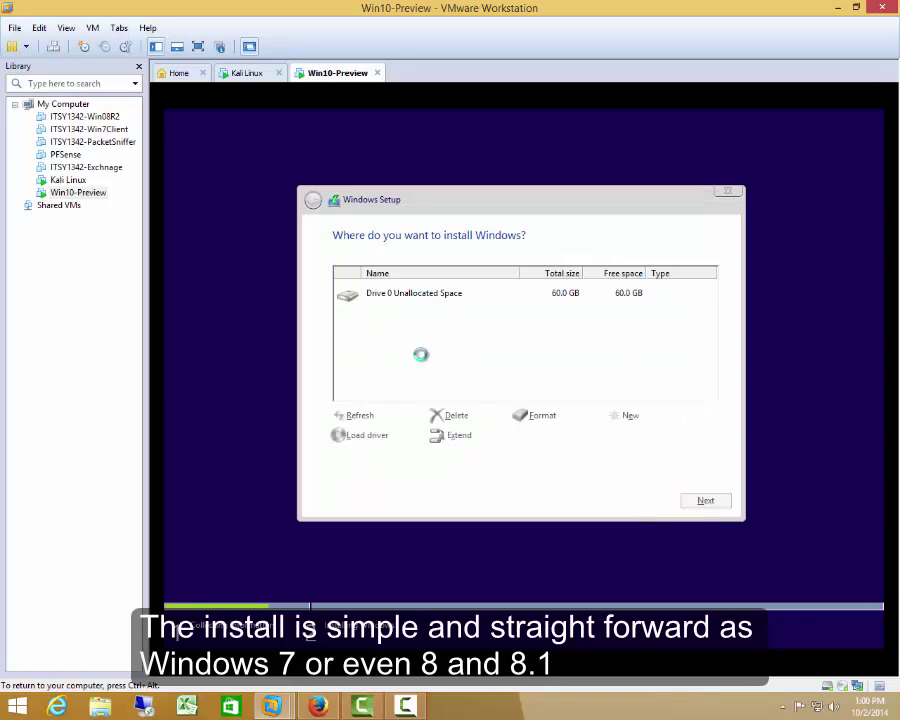
left_click(718, 500)
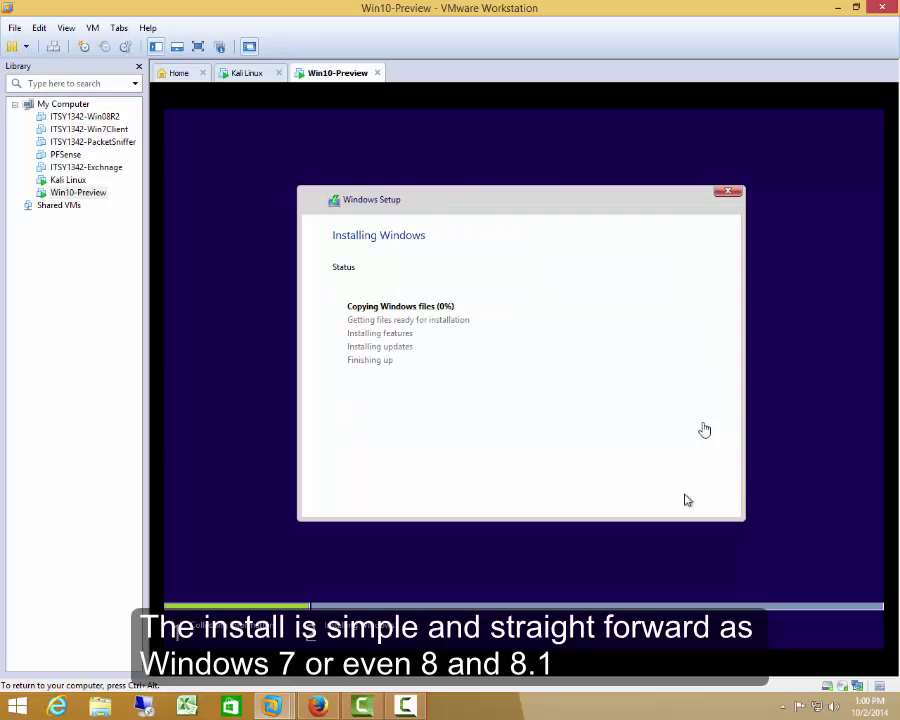
key("ctrl+alt")
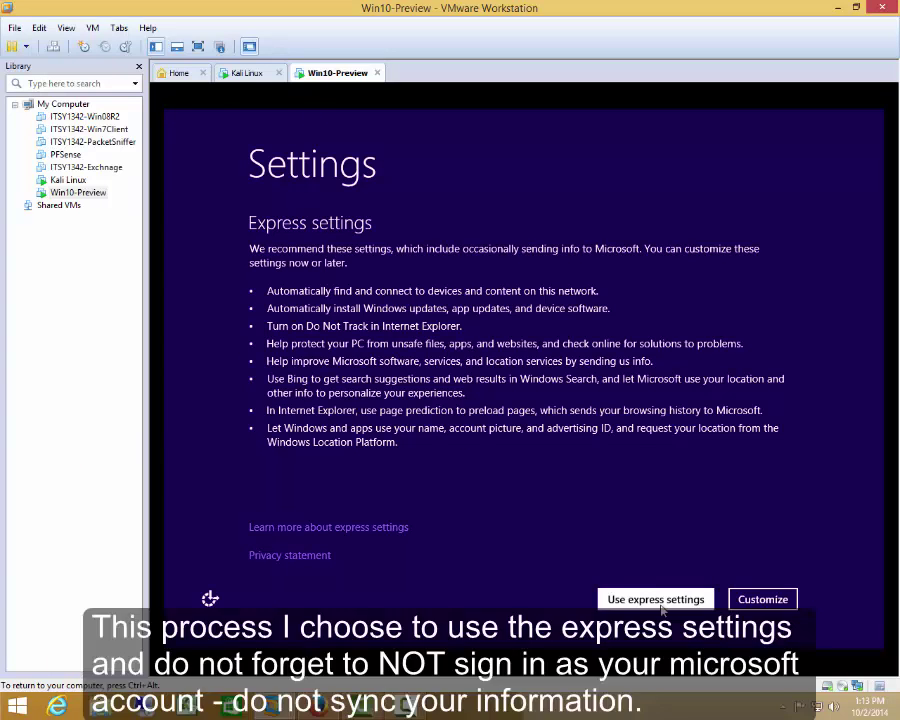
Accept the Windows express settings and choose to sign in without a Microsoft account by way of creating a new account
left_click(659, 605)
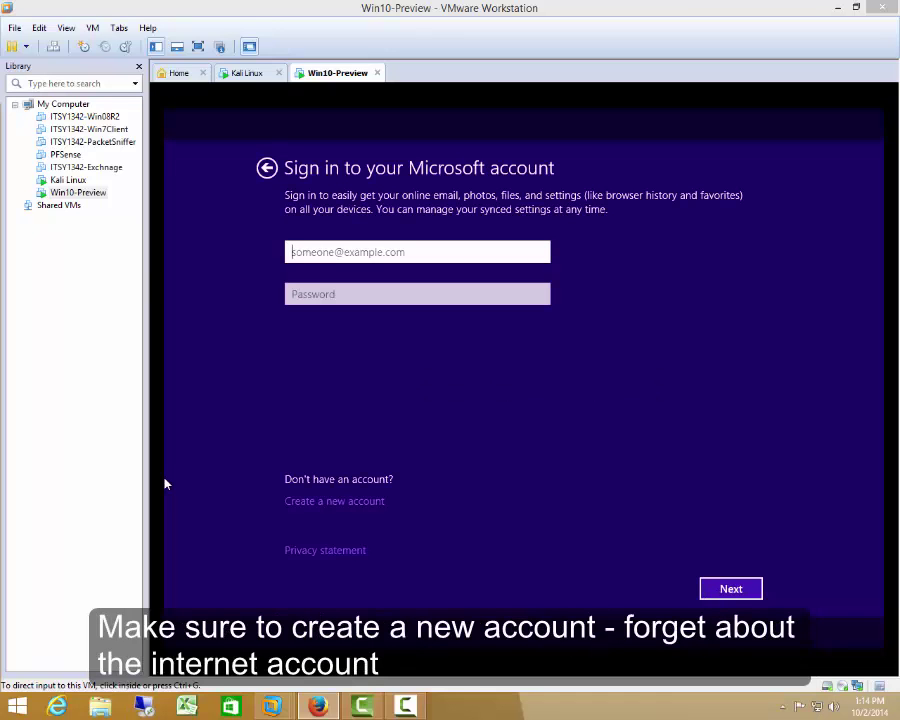
left_click(166, 484)
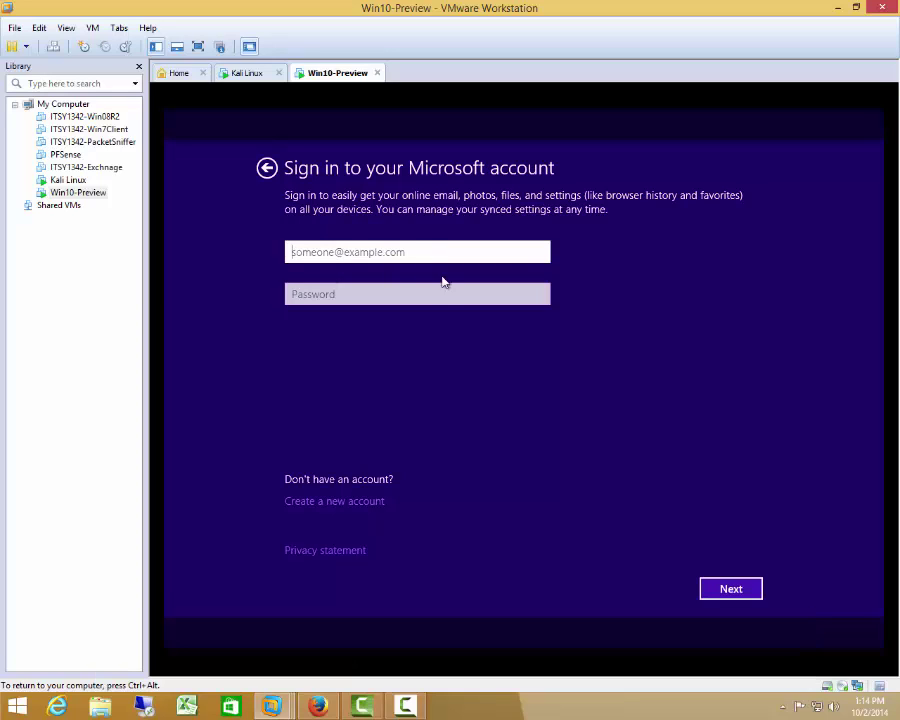
left_click(341, 504)
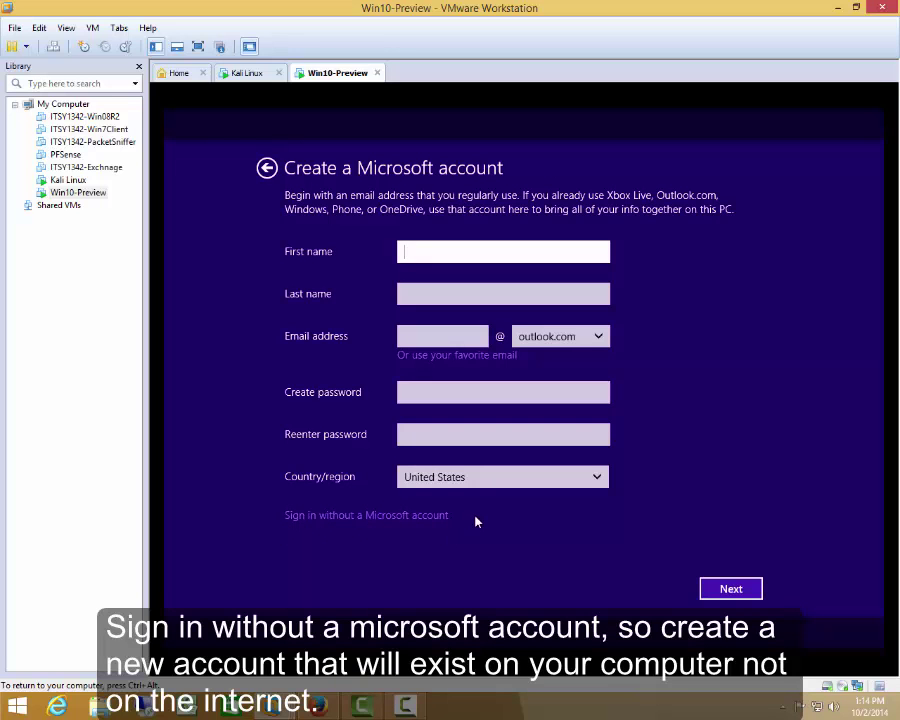
left_click(373, 519)
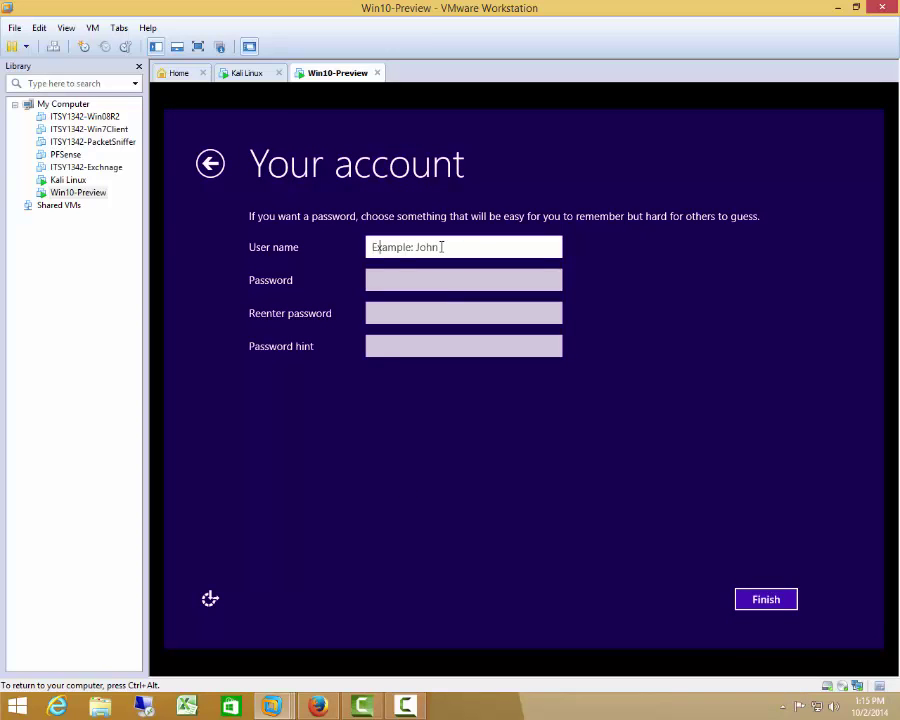
Create the local account with user name ABT10, finish the Windows setup and direct input to the virtual machine's desktop
type("ABT10")
left_click(744, 598)
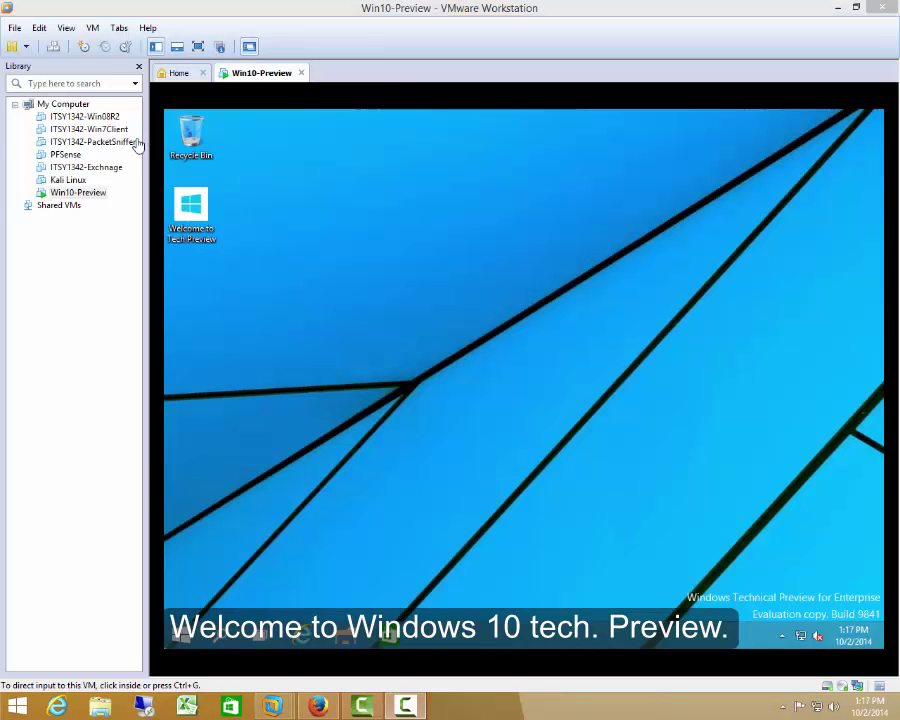
left_click(466, 195)
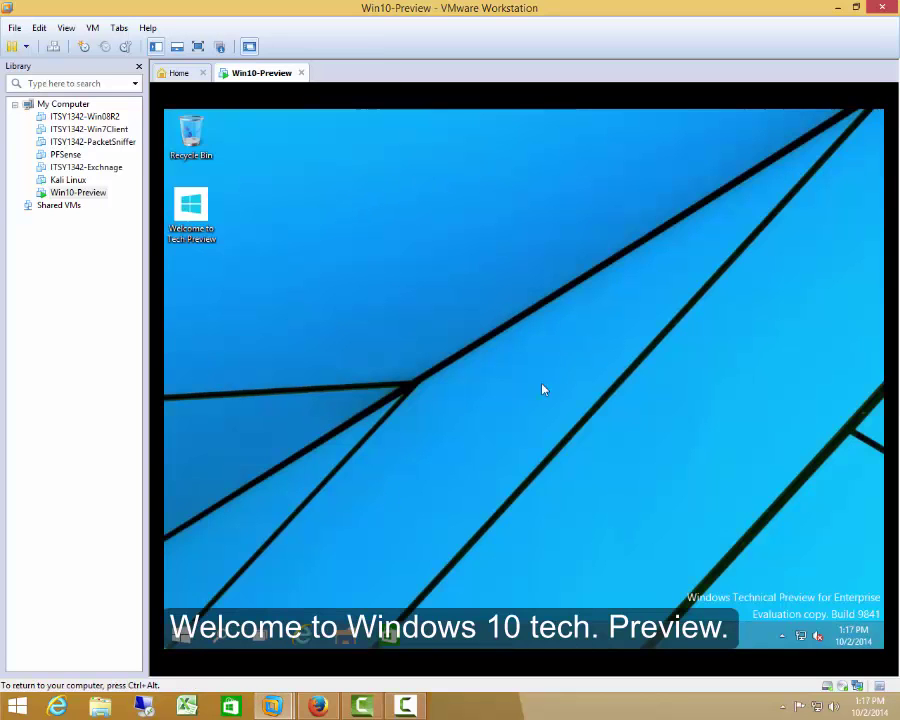